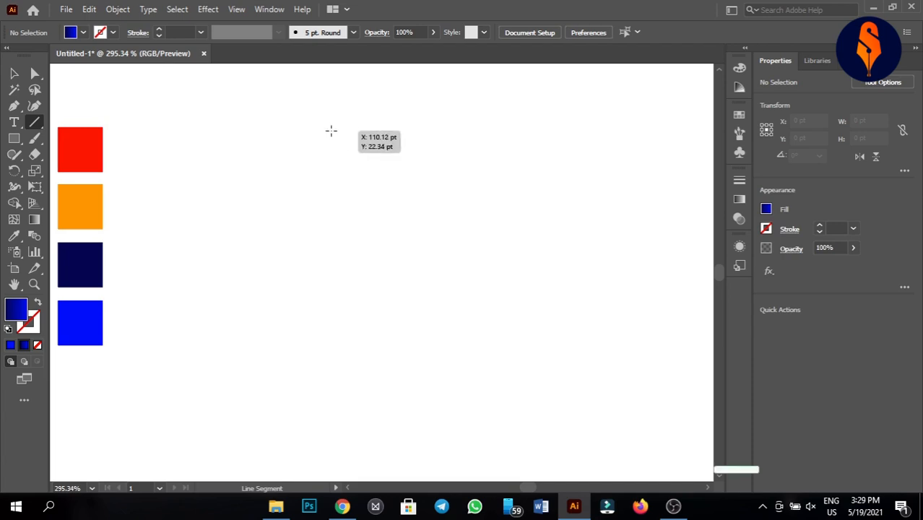
Step: Draw a horizontal line about 60 pt long in the empty area beside the colour swatches
{"action": "left_click_drag", "start_coordinate": [329, 130], "coordinate": [517, 131]}
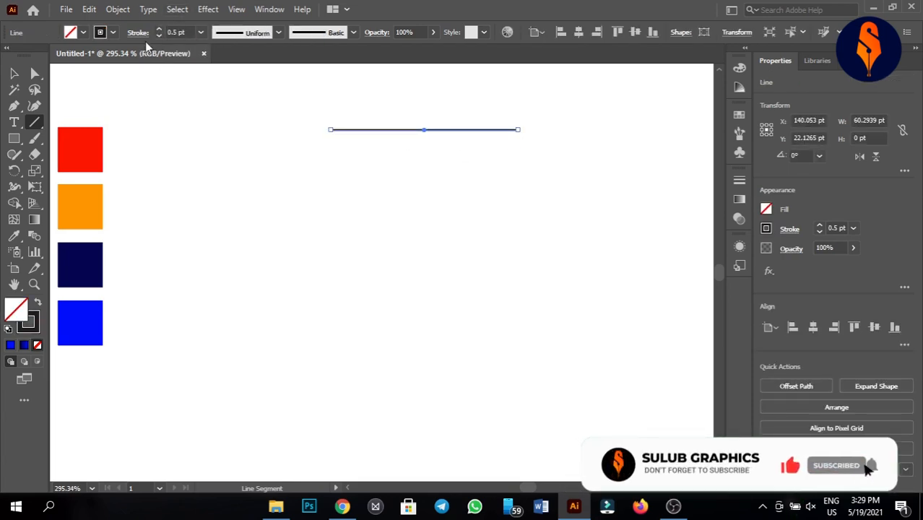
{"action": "key", "text": "v"}
{"action": "left_click", "coordinate": [415, 75]}
{"action": "left_click", "coordinate": [431, 131]}
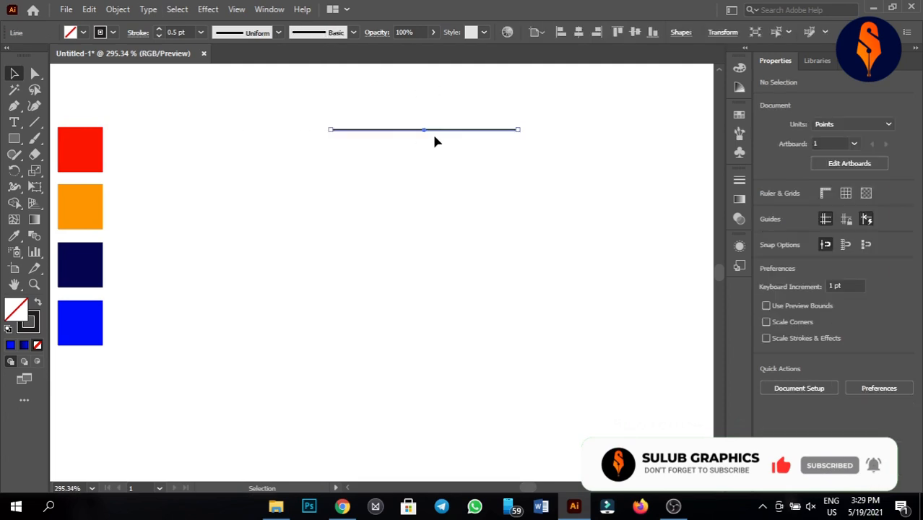
{"action": "left_click", "coordinate": [441, 166]}
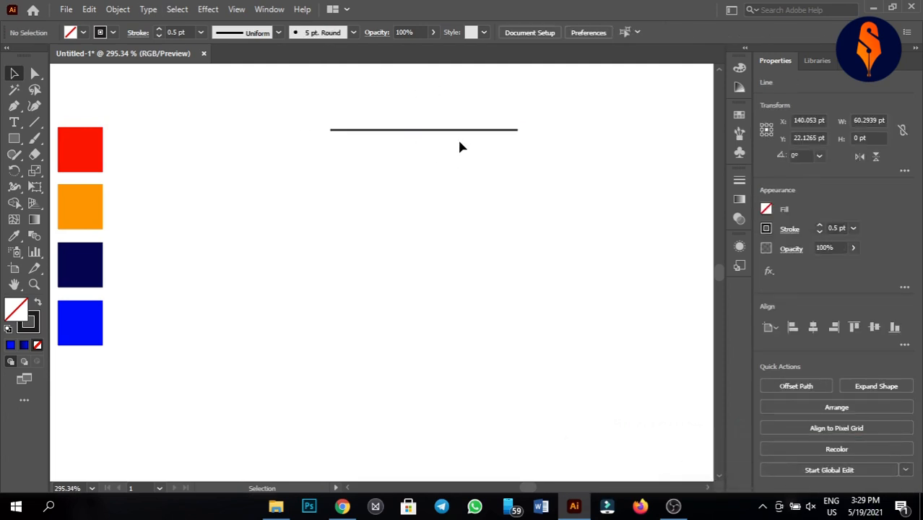
Step: Duplicate the horizontal line about 14 pt below itself, and copy the resulting pair farther down to give four parallel lines
{"action": "left_click_drag", "start_coordinate": [462, 135], "coordinate": [460, 179], "text": "alt"}
{"action": "left_click_drag", "start_coordinate": [447, 97], "coordinate": [448, 315]}
{"action": "left_click", "coordinate": [582, 252]}
{"action": "left_click", "coordinate": [559, 241]}
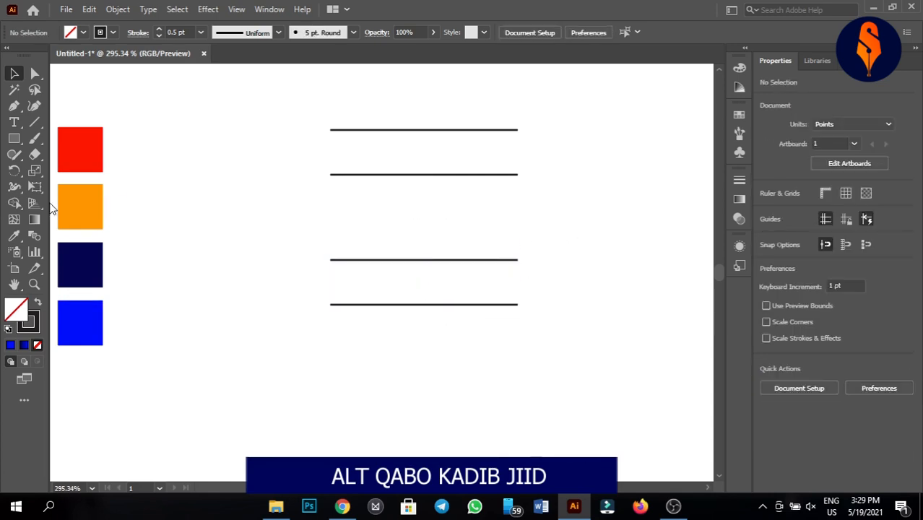
Step: Copy a line pair, rotate it to vertical, align it with the horizontals' left ends and stretch it downward to about 106 pt
{"action": "left_click_drag", "start_coordinate": [384, 222], "coordinate": [299, 248]}
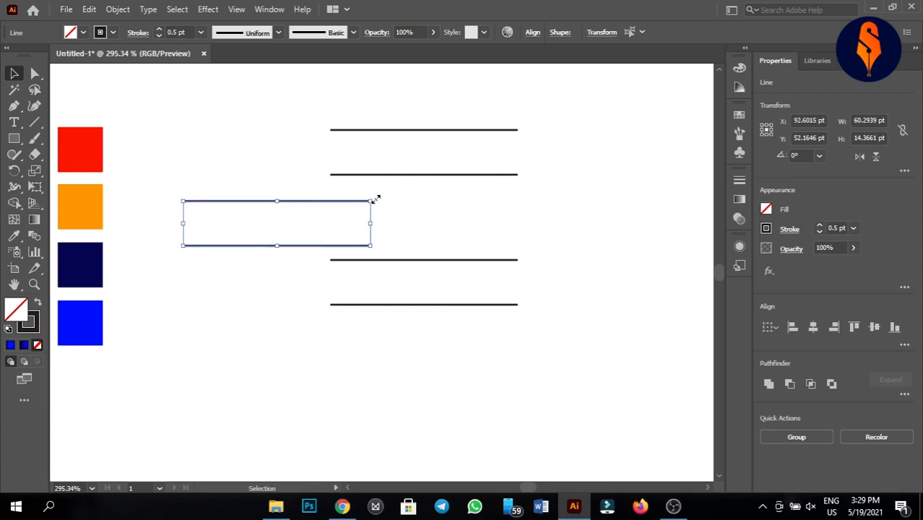
{"action": "left_click_drag", "start_coordinate": [377, 196], "coordinate": [300, 316]}
{"action": "left_click_drag", "start_coordinate": [305, 261], "coordinate": [379, 260]}
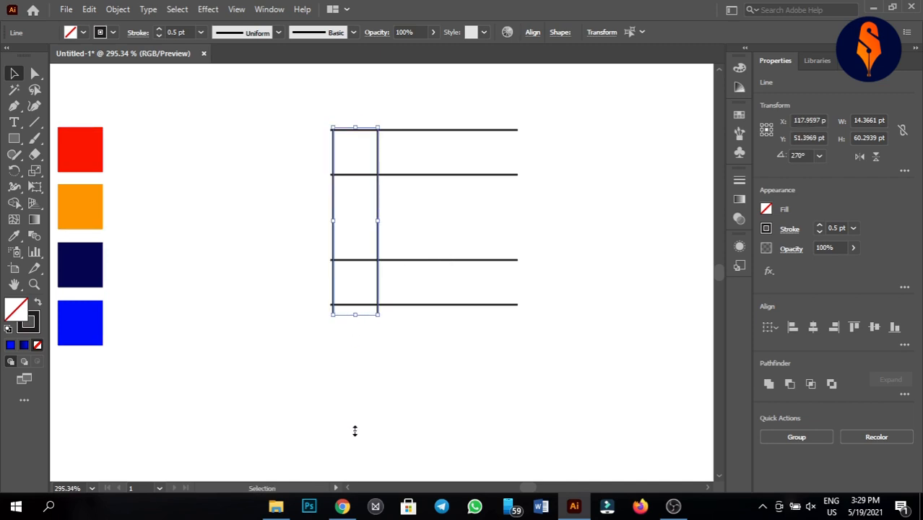
{"action": "left_click_drag", "start_coordinate": [354, 314], "coordinate": [338, 455]}
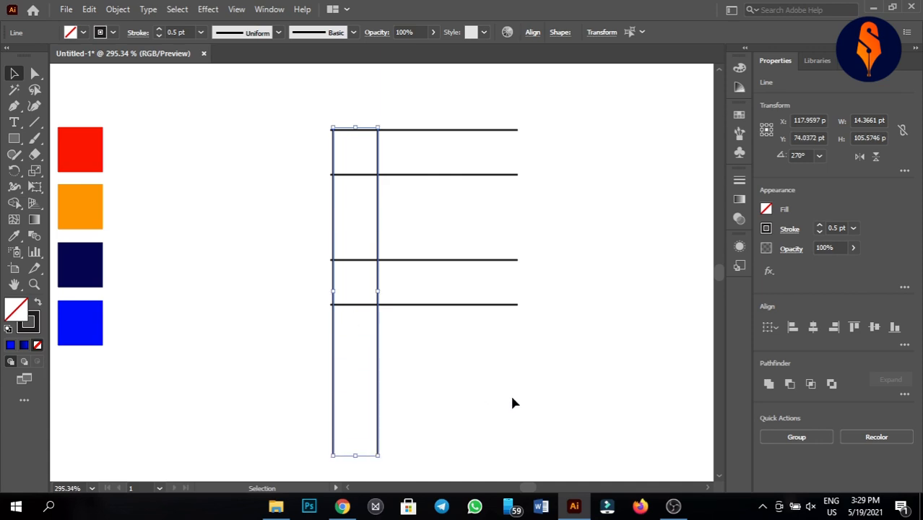
{"action": "left_click", "coordinate": [510, 397]}
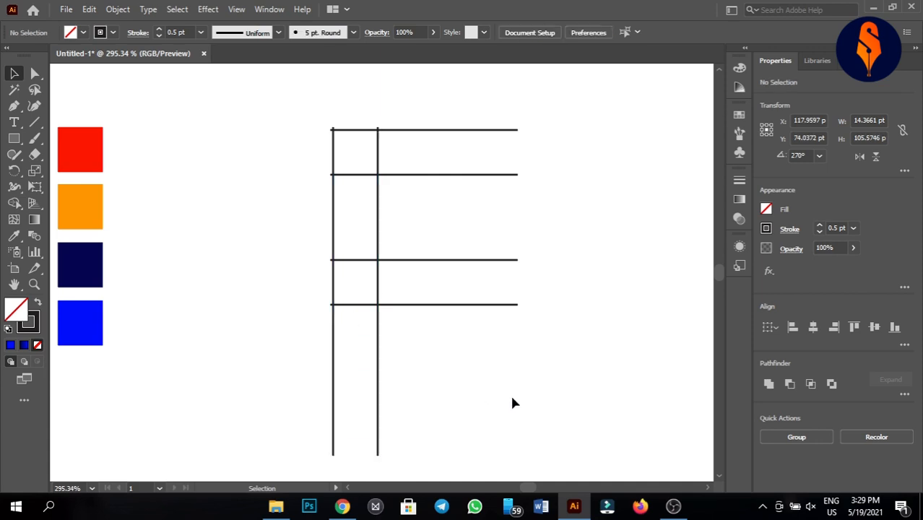
Step: Draw a vertical line about 62 pt long along the horizontals' right ends and a 24 pt horizontal line across the stem's foot
{"action": "left_click", "coordinate": [34, 122]}
{"action": "left_click_drag", "start_coordinate": [331, 129], "coordinate": [516, 315]}
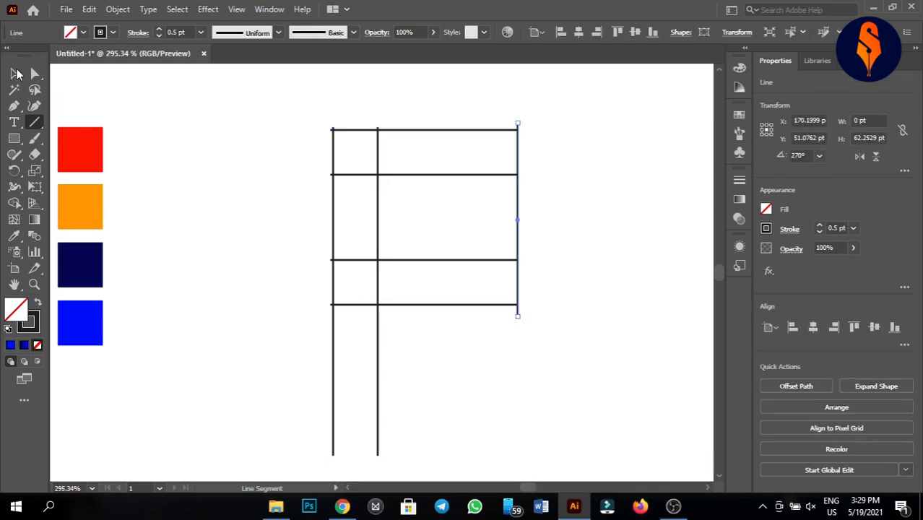
{"action": "left_click", "coordinate": [12, 87]}
{"action": "left_click", "coordinate": [34, 122]}
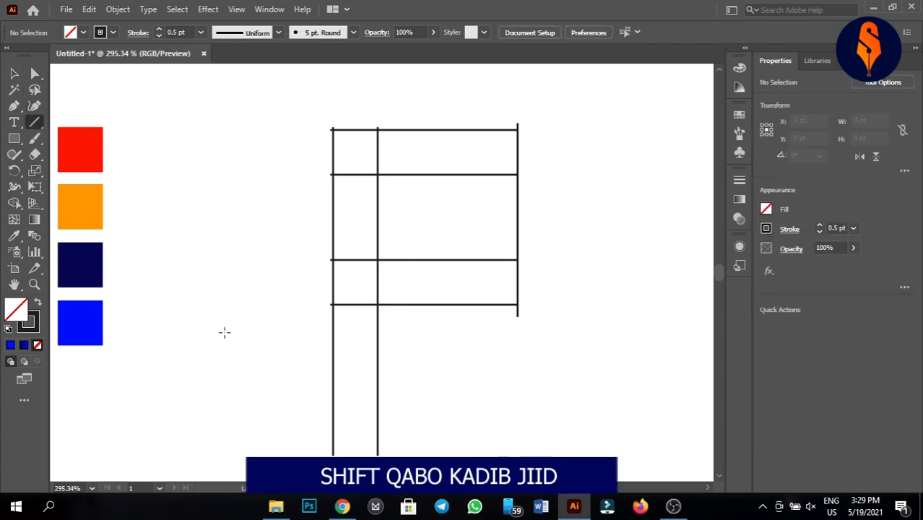
{"action": "mouse_move", "coordinate": [312, 452]}
{"action": "left_mouse_down"}
{"action": "mouse_move", "coordinate": [399, 452]}
{"action": "mouse_move", "coordinate": [389, 452]}
{"action": "left_mouse_up"}
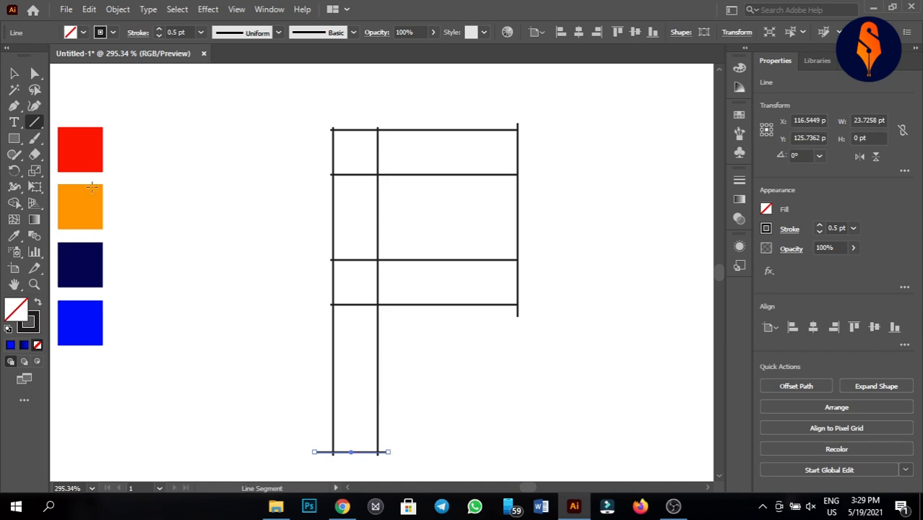
Step: Select all the lines and merge the F-shaped regions with Shape Builder into one dark-filled letter F
{"action": "left_click", "coordinate": [14, 73]}
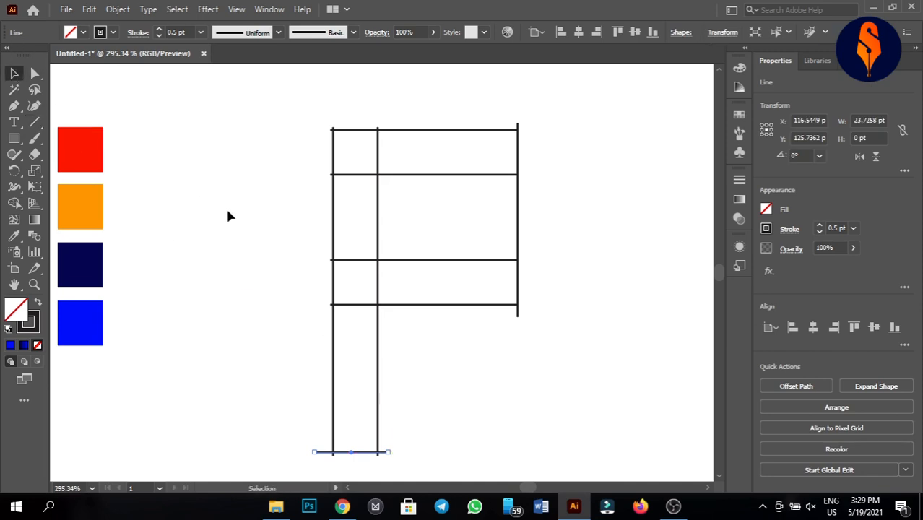
{"action": "left_click_drag", "start_coordinate": [301, 92], "coordinate": [563, 459]}
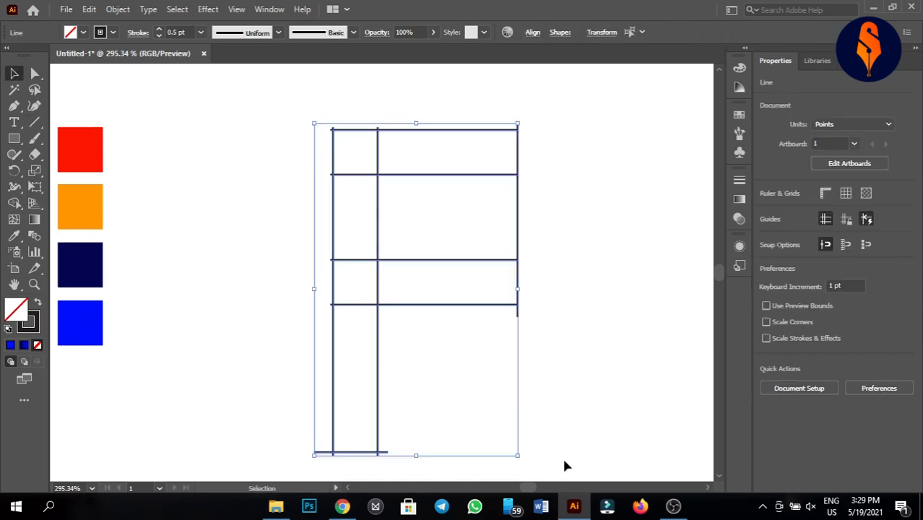
{"action": "left_click", "coordinate": [14, 202]}
{"action": "mouse_move", "coordinate": [479, 154]}
{"action": "left_mouse_down"}
{"action": "mouse_move", "coordinate": [353, 158]}
{"action": "mouse_move", "coordinate": [348, 274]}
{"action": "mouse_move", "coordinate": [449, 282]}
{"action": "mouse_move", "coordinate": [376, 284]}
{"action": "mouse_move", "coordinate": [358, 311]}
{"action": "mouse_move", "coordinate": [363, 333]}
{"action": "left_mouse_up"}
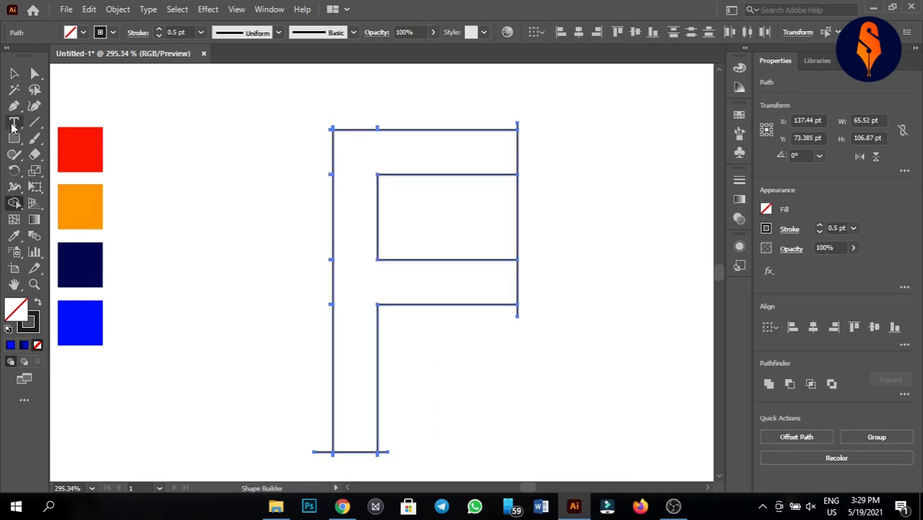
{"action": "left_click", "coordinate": [38, 305]}
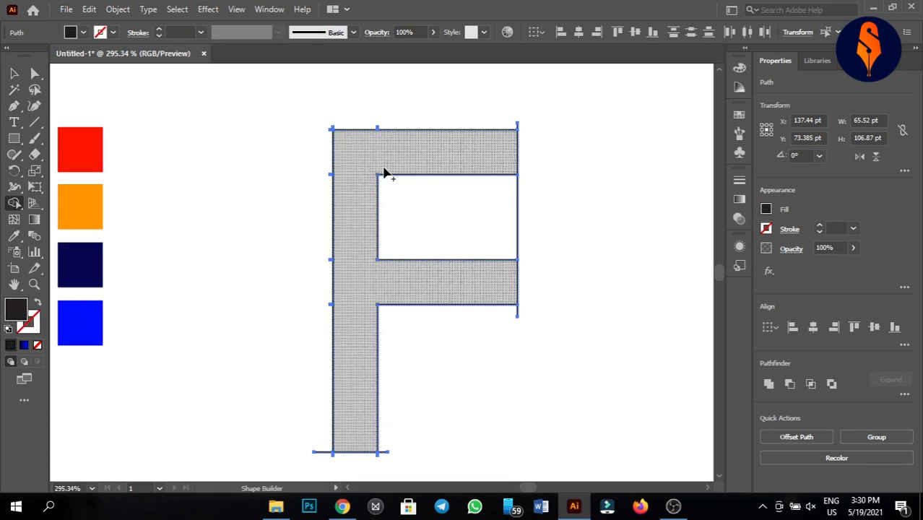
{"action": "left_click", "coordinate": [13, 73]}
{"action": "left_click", "coordinate": [125, 208]}
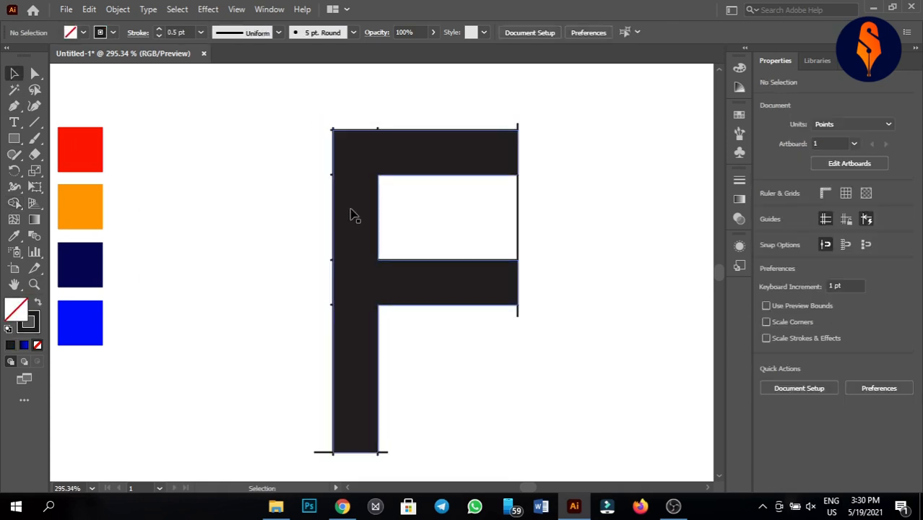
Step: Move the F aside, delete the leftover line fragments, and move the F back to the middle of the canvas
{"action": "left_click_drag", "start_coordinate": [352, 211], "coordinate": [121, 173]}
{"action": "left_click", "coordinate": [336, 132]}
{"action": "left_click_drag", "start_coordinate": [320, 107], "coordinate": [546, 470]}
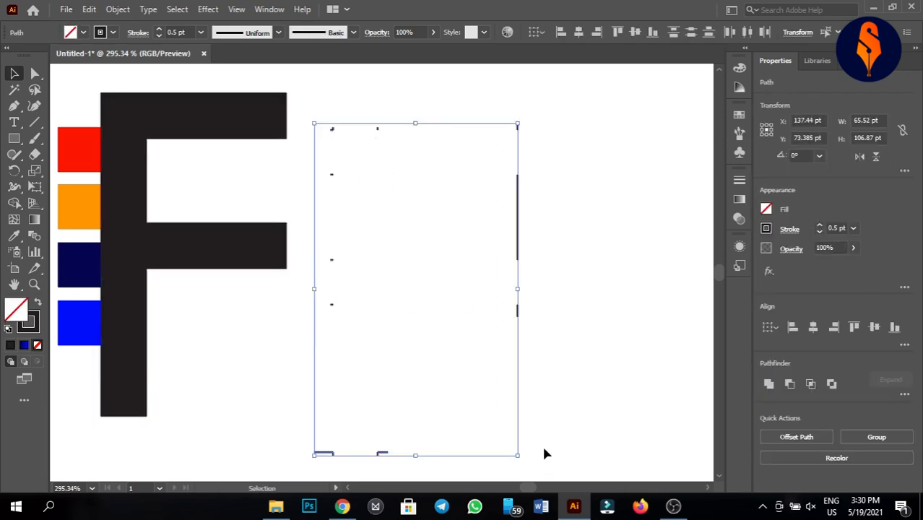
{"action": "left_click", "coordinate": [545, 453]}
{"action": "left_click_drag", "start_coordinate": [237, 247], "coordinate": [439, 261]}
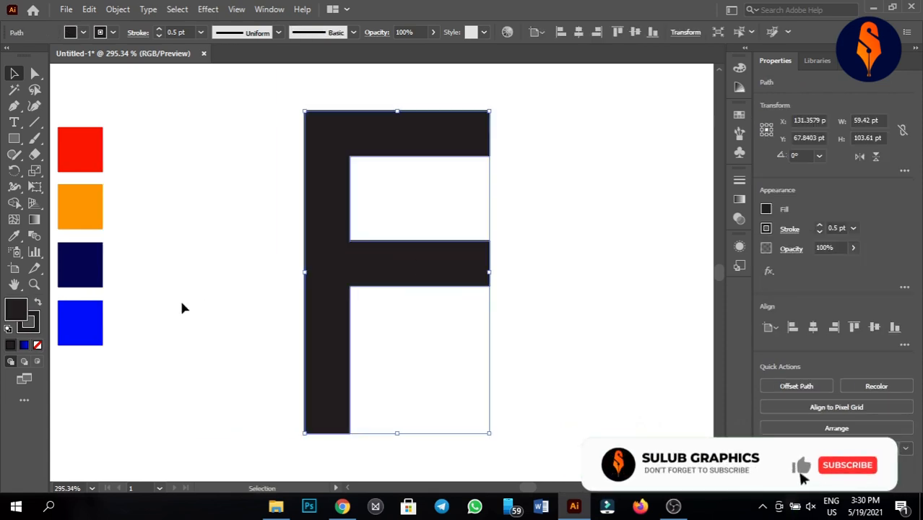
Step: Remove the stroke from the letter F, keeping only its dark fill
{"action": "left_click", "coordinate": [34, 331]}
{"action": "left_click", "coordinate": [36, 346]}
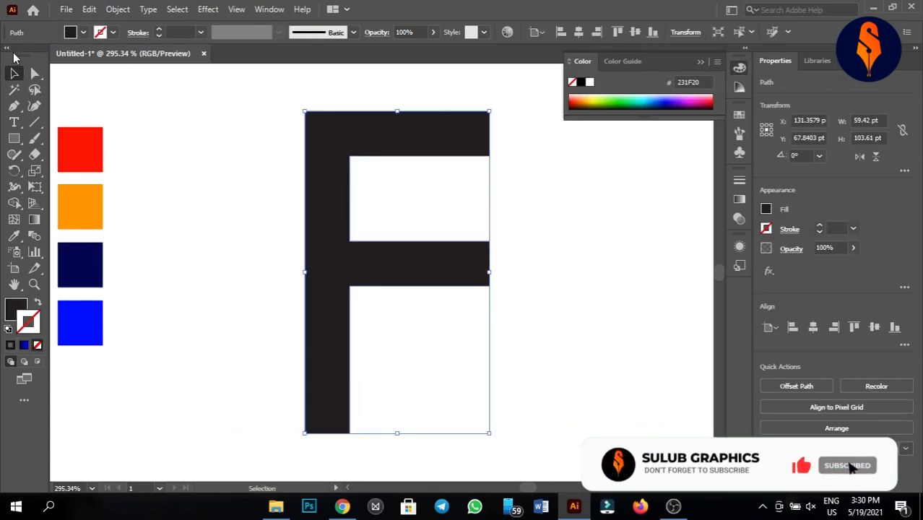
{"action": "left_click", "coordinate": [242, 129]}
{"action": "left_click", "coordinate": [313, 128]}
{"action": "left_click", "coordinate": [161, 179]}
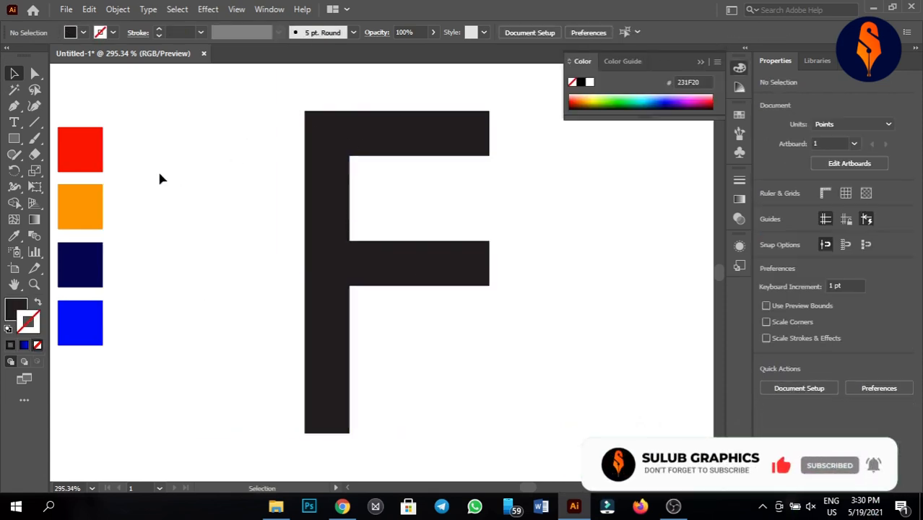
Step: Try drawing a closed Pen tool shape over the F's top arm, curving from its top edge to the inner corner
{"action": "left_click", "coordinate": [14, 106]}
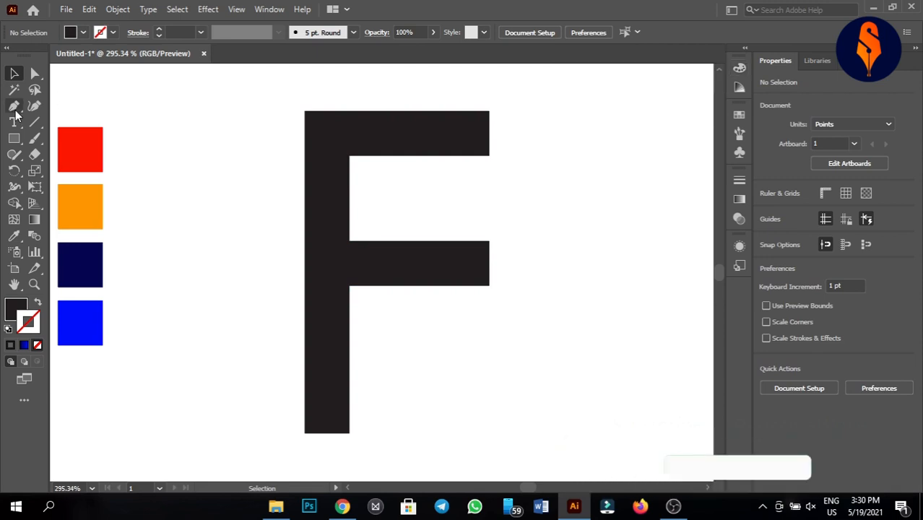
{"action": "left_click", "coordinate": [57, 127]}
{"action": "key", "text": "Escape"}
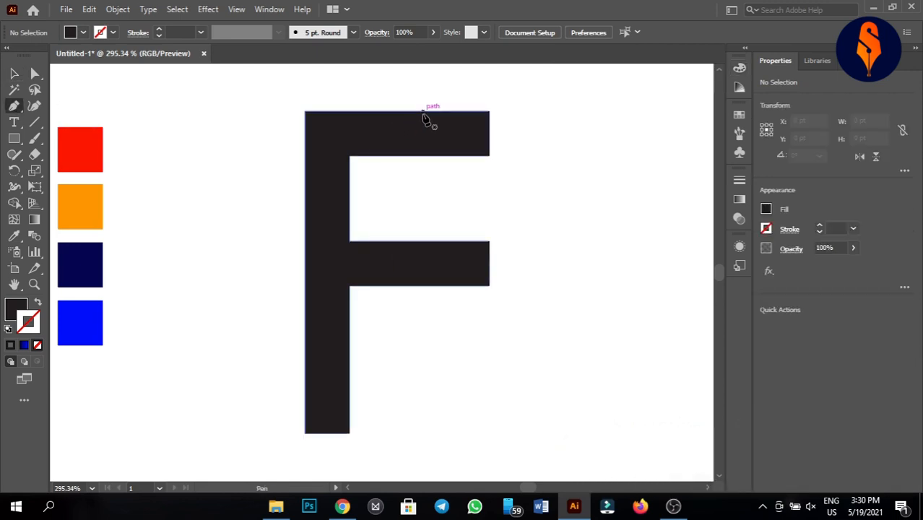
{"action": "left_click", "coordinate": [418, 112]}
{"action": "left_click_drag", "start_coordinate": [349, 155], "coordinate": [341, 200]}
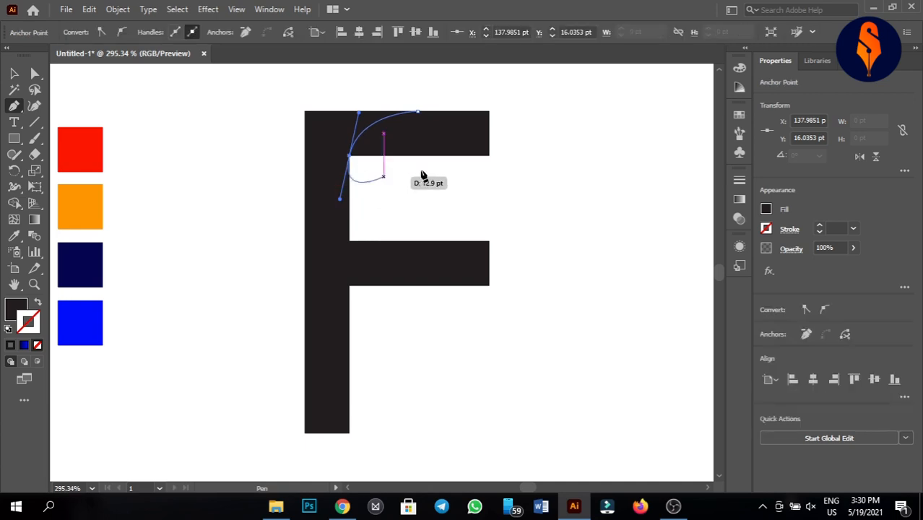
{"action": "left_click", "coordinate": [539, 164]}
{"action": "left_click", "coordinate": [539, 97]}
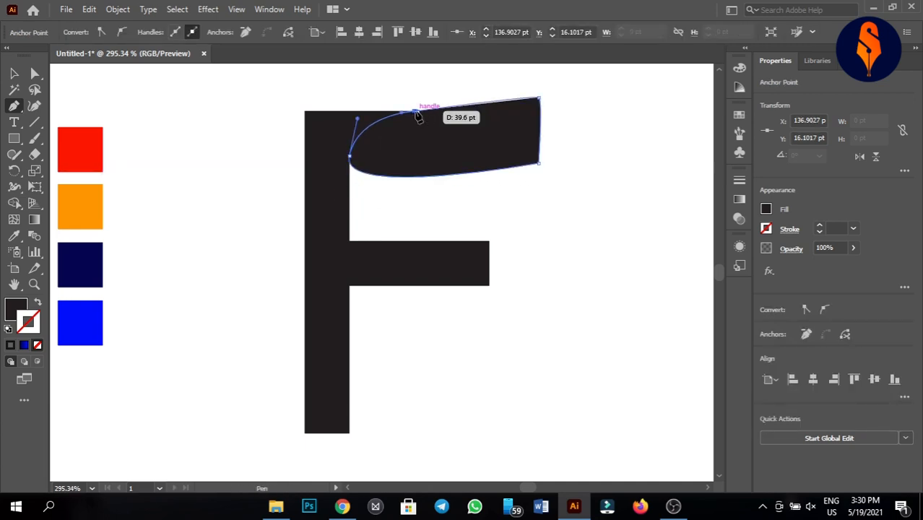
{"action": "left_click_drag", "start_coordinate": [418, 117], "coordinate": [16, 75]}
Step: Delete the curved shape drawn over the F's top arm
{"action": "left_click", "coordinate": [15, 74]}
{"action": "left_click_drag", "start_coordinate": [444, 206], "coordinate": [287, 119]}
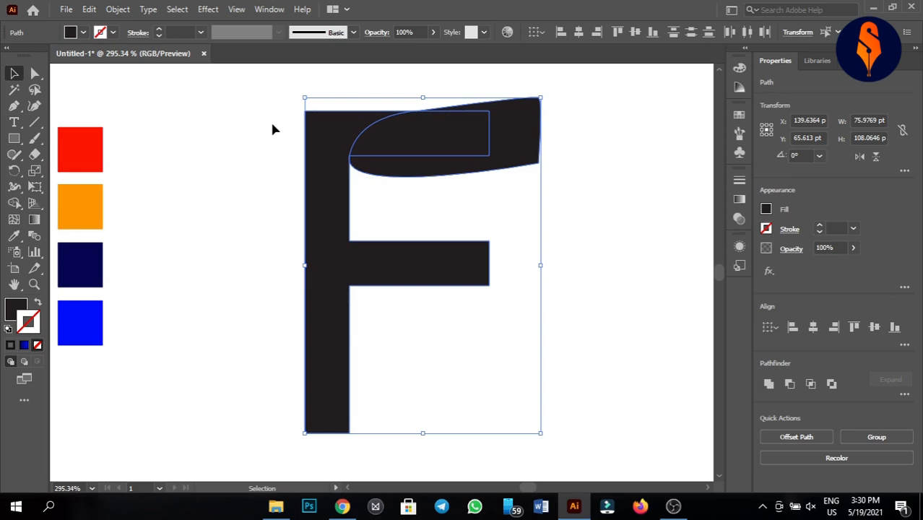
{"action": "key", "text": "a"}
{"action": "key", "text": "v"}
{"action": "left_click", "coordinate": [611, 222]}
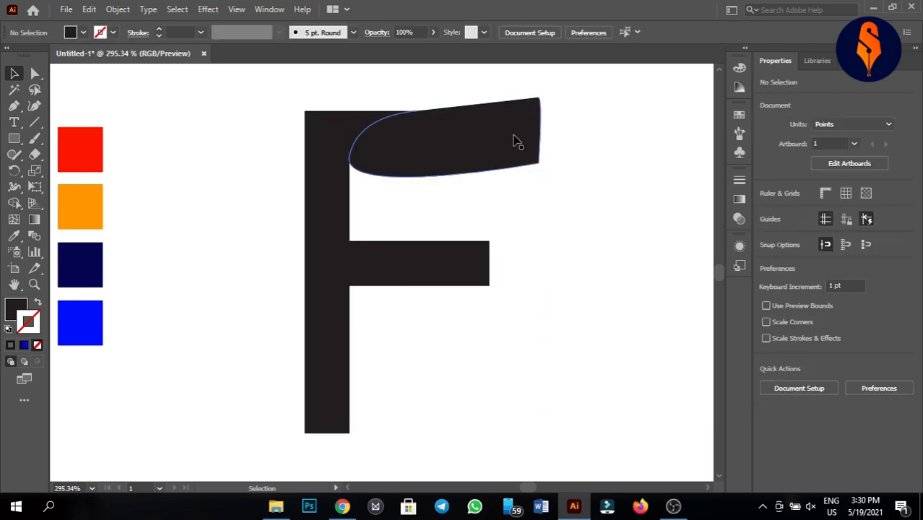
{"action": "left_click", "coordinate": [514, 137]}
{"action": "key", "text": "Delete"}
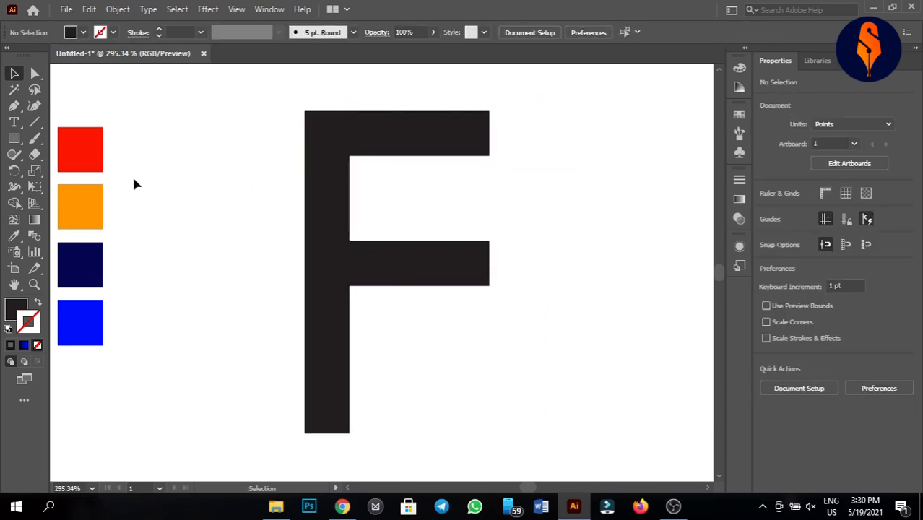
Step: Draw a closed Pen tool shape that curves from the middle of the F's top edge to the upper inner corner and encloses the arm
{"action": "key", "text": "p"}
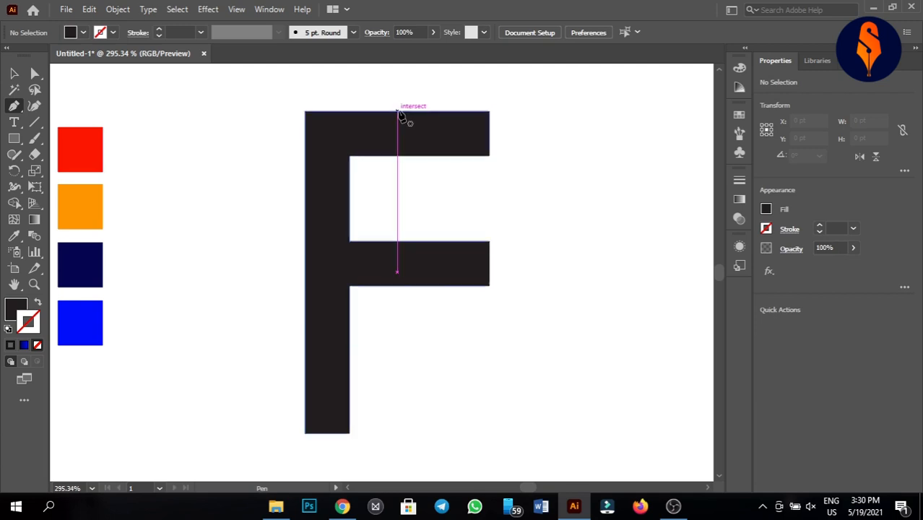
{"action": "left_click", "coordinate": [397, 112]}
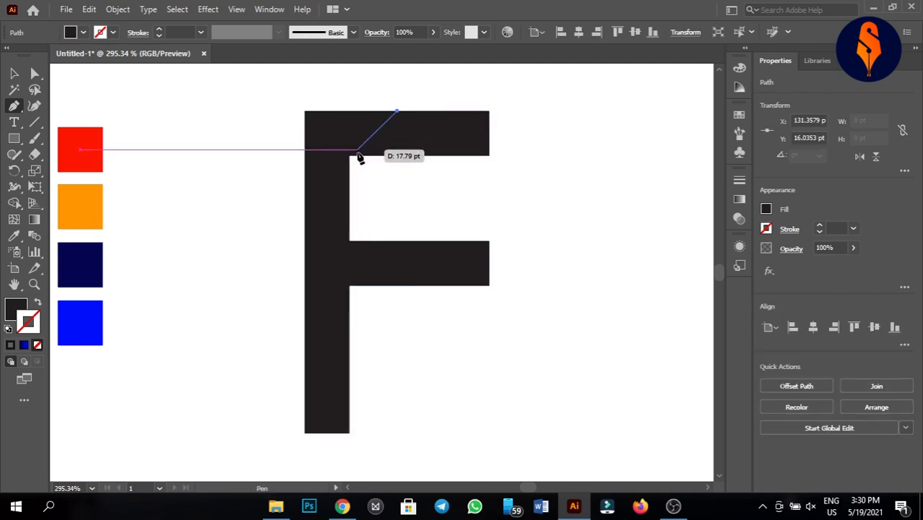
{"action": "left_click_drag", "start_coordinate": [349, 155], "coordinate": [346, 187]}
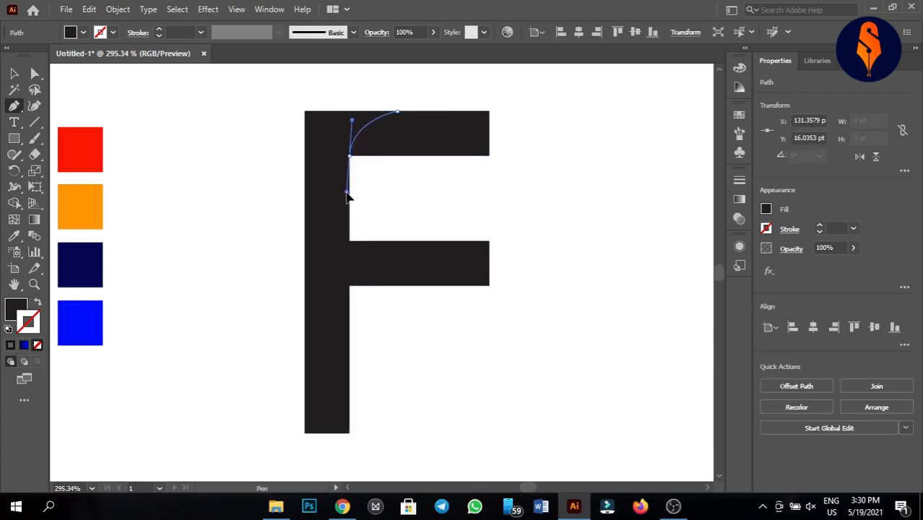
{"action": "left_click", "coordinate": [541, 169]}
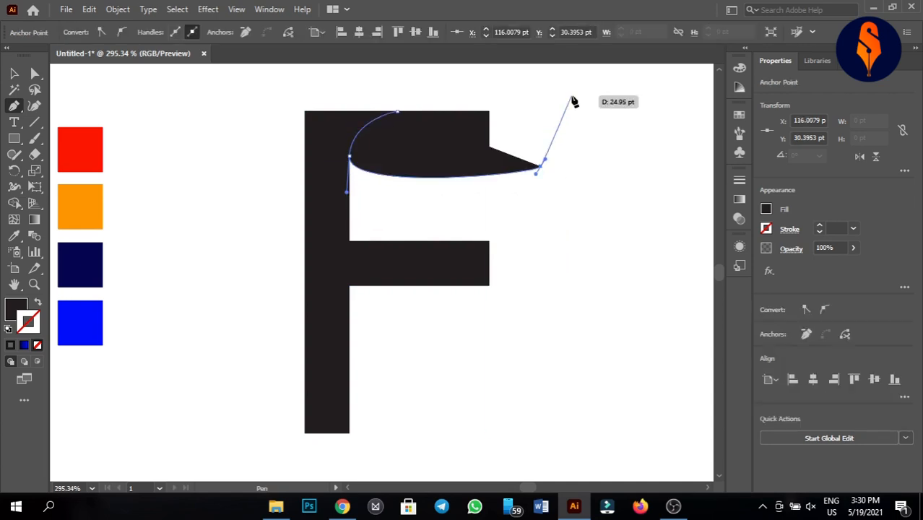
{"action": "left_click", "coordinate": [570, 93]}
{"action": "left_click", "coordinate": [403, 85]}
{"action": "left_click", "coordinate": [397, 112]}
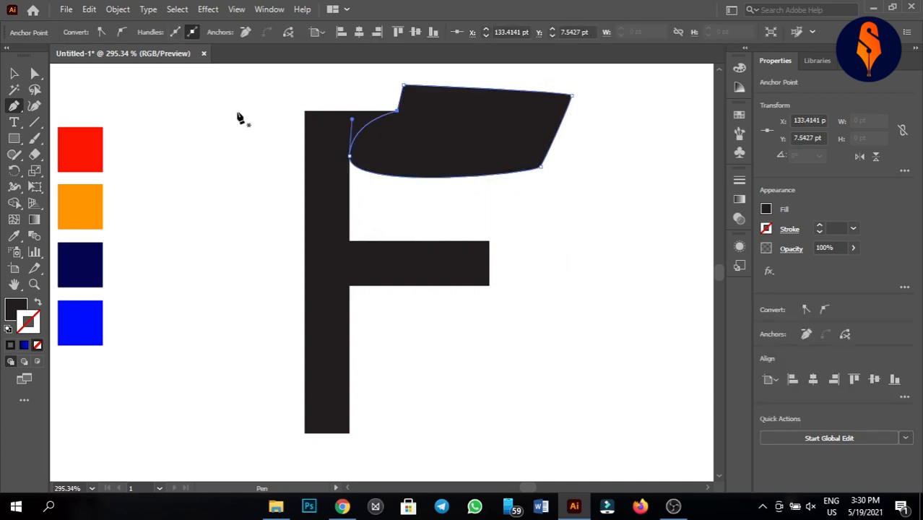
Step: Select the F and the curved shape, and remove the part outside the top arm with Shape Builder
{"action": "left_click", "coordinate": [14, 73]}
{"action": "left_click", "coordinate": [255, 107]}
{"action": "left_click_drag", "start_coordinate": [255, 107], "coordinate": [406, 161]}
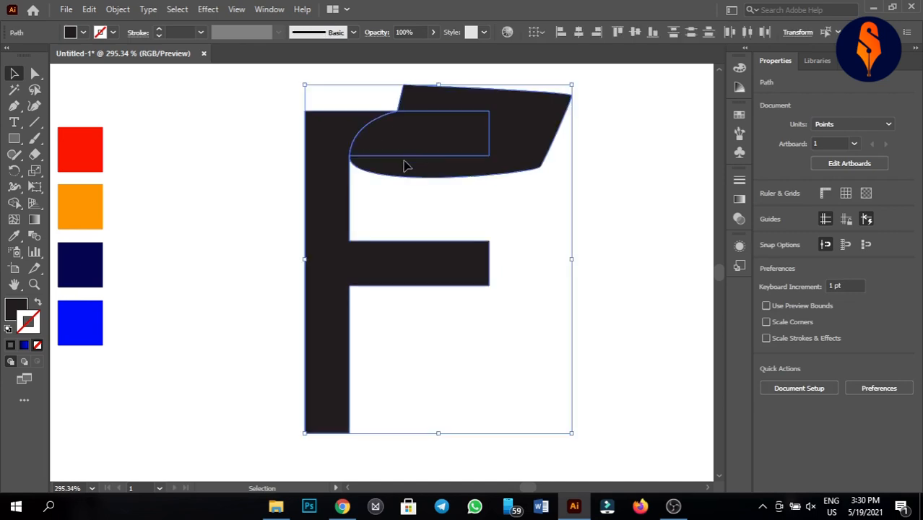
{"action": "left_click", "coordinate": [15, 204]}
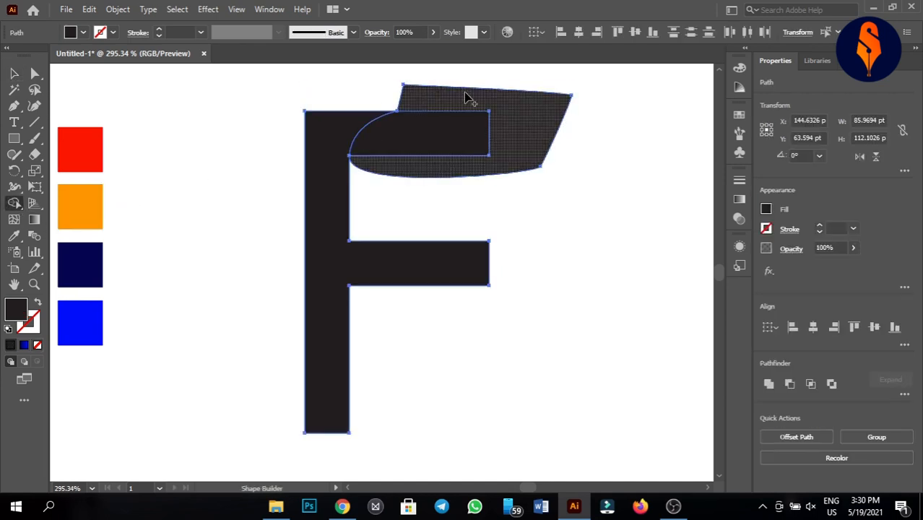
{"action": "left_click", "coordinate": [466, 97], "text": "alt"}
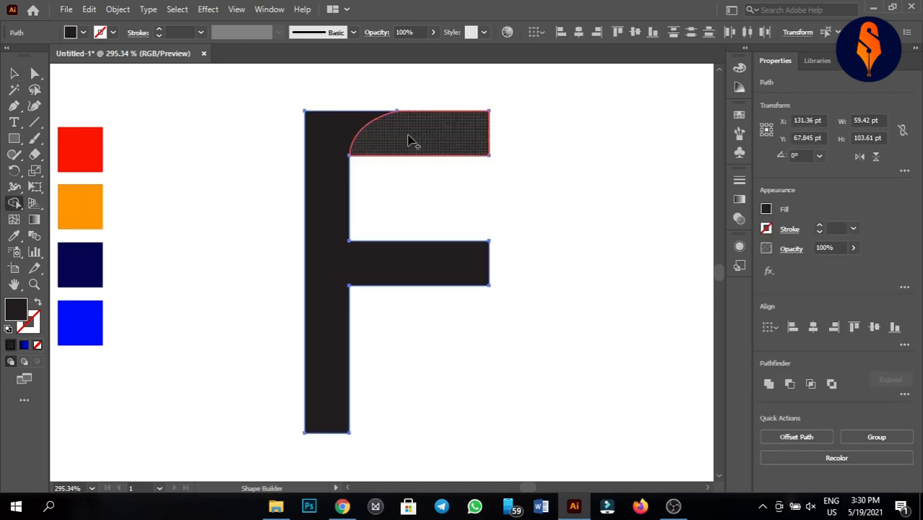
Step: Separate the F's top arm from the stem along the curved edge with Shape Builder, and clear the selection
{"action": "left_click", "coordinate": [409, 141]}
{"action": "left_click", "coordinate": [13, 73]}
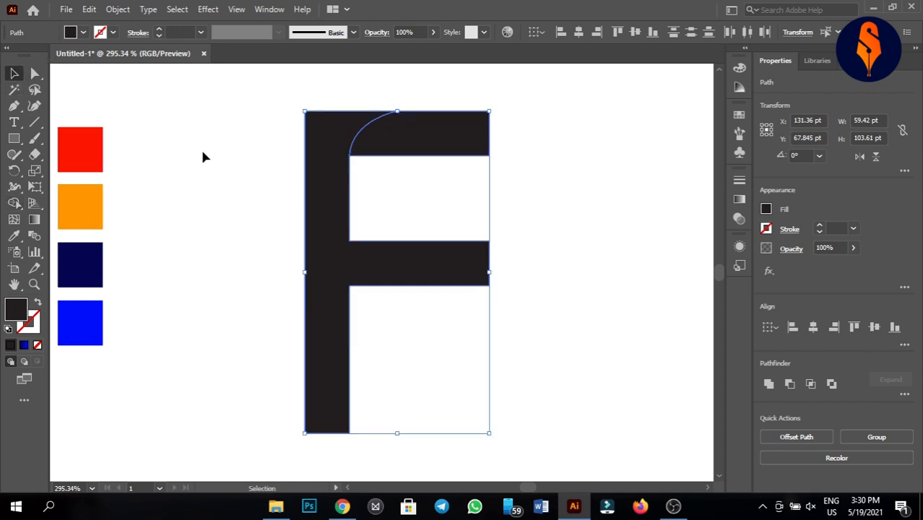
{"action": "left_click", "coordinate": [202, 157]}
{"action": "left_click", "coordinate": [424, 281]}
{"action": "left_click", "coordinate": [379, 352]}
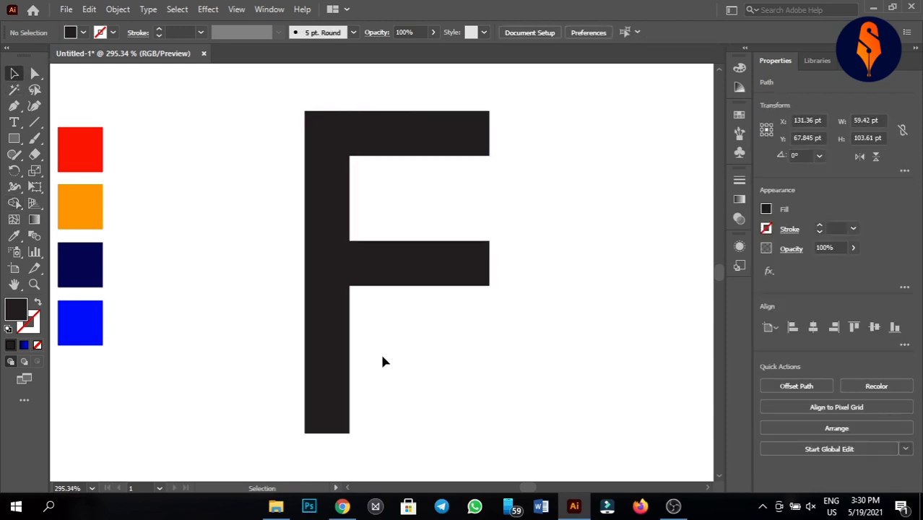
Step: Draw a vertical line about 29 pt long where the middle arm meets the stem, and divide the F with it
{"action": "left_click", "coordinate": [34, 122]}
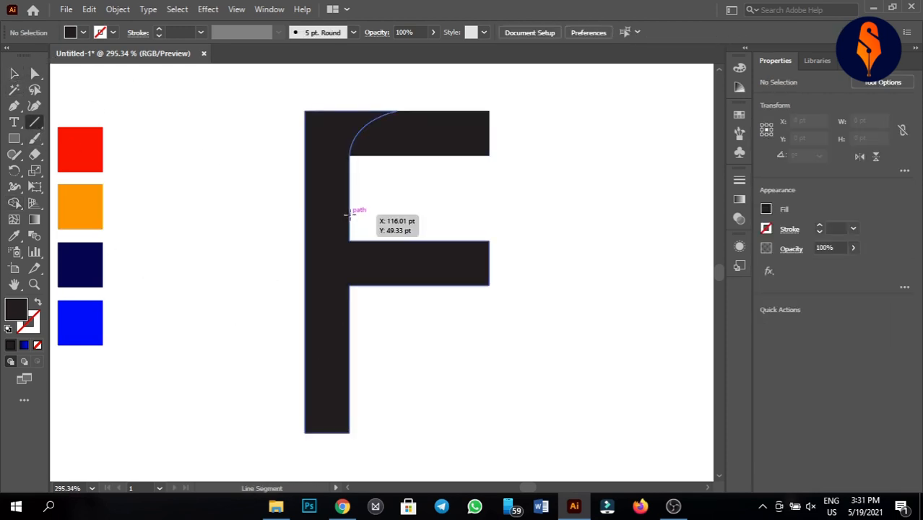
{"action": "left_click_drag", "start_coordinate": [350, 214], "coordinate": [350, 304]}
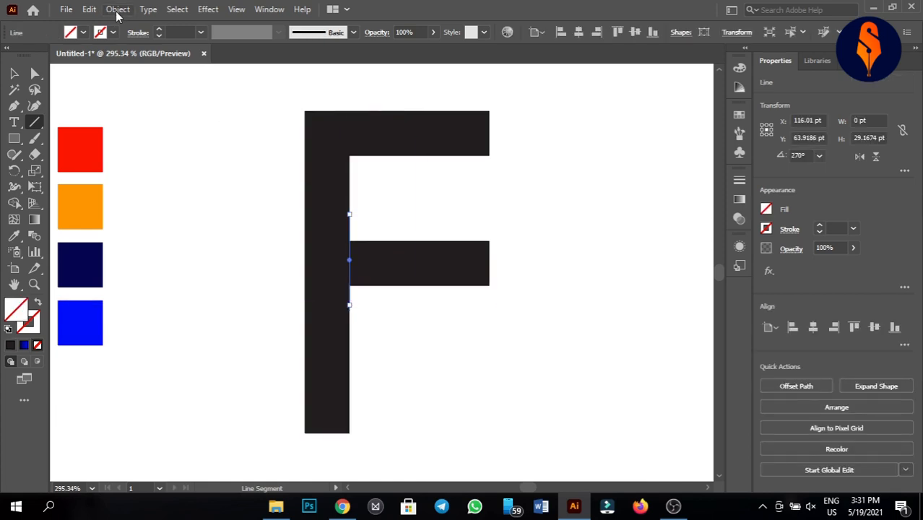
{"action": "left_click", "coordinate": [117, 10]}
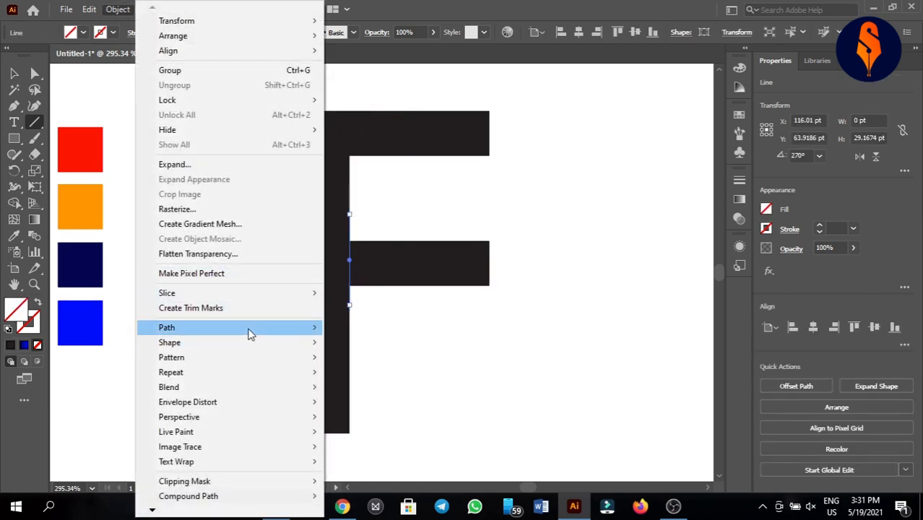
{"action": "mouse_move", "coordinate": [249, 334]}
{"action": "left_click", "coordinate": [405, 463]}
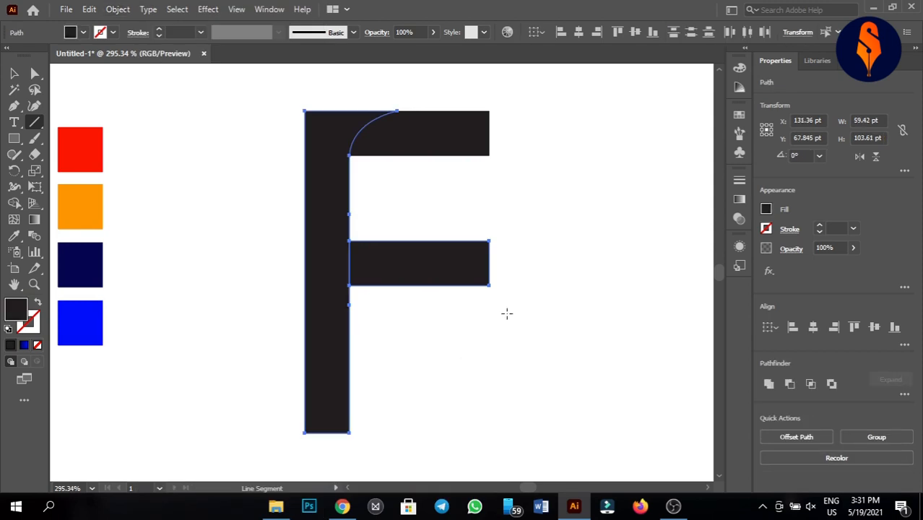
{"action": "left_click", "coordinate": [510, 308]}
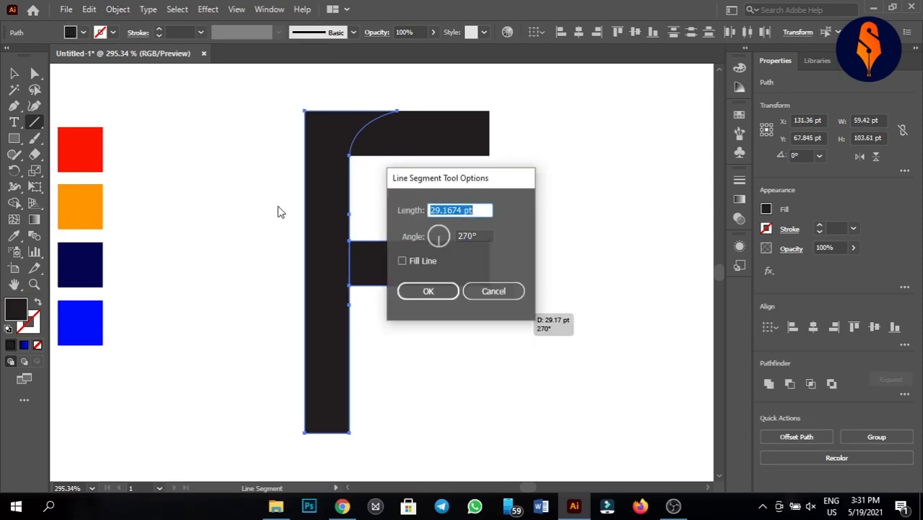
{"action": "key", "text": "Escape"}
{"action": "left_click", "coordinate": [15, 74]}
{"action": "left_click", "coordinate": [197, 145]}
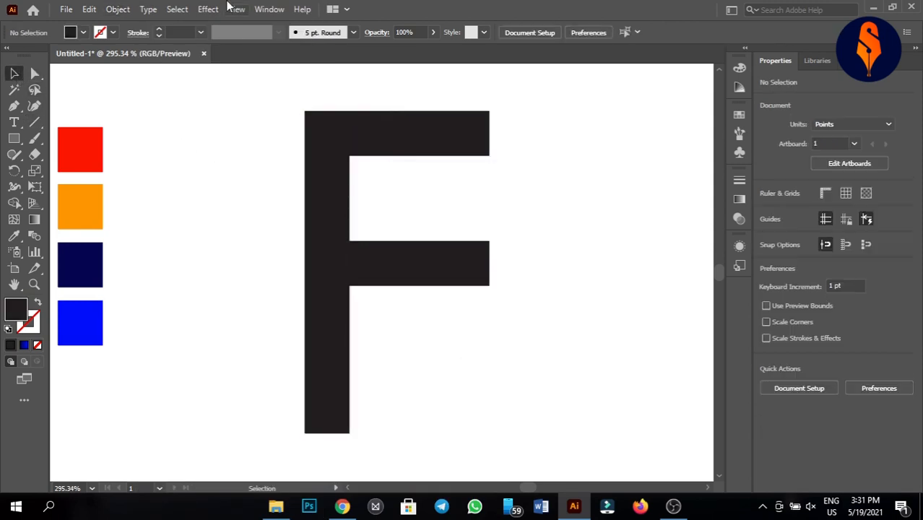
Step: Fill the stem piece with the blue gradient, running diagonally from dark blue at its top to bright blue at its foot
{"action": "left_click", "coordinate": [321, 222]}
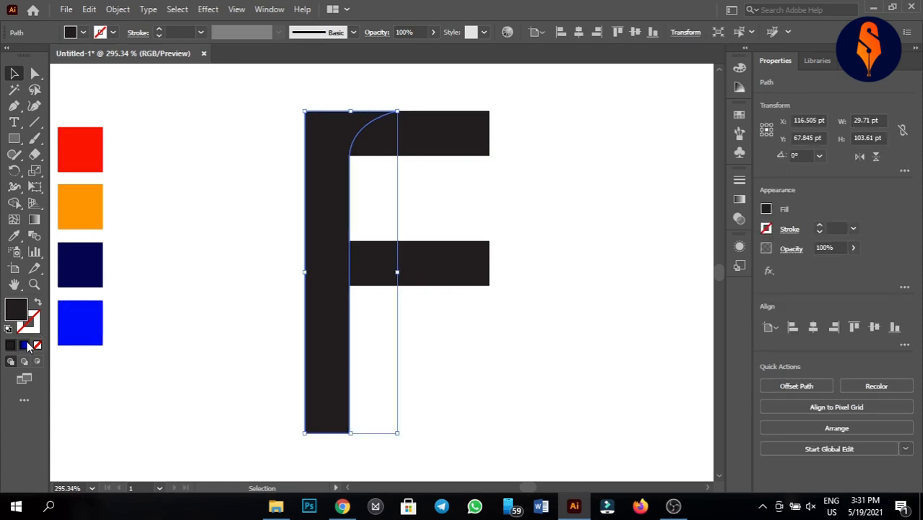
{"action": "left_click", "coordinate": [24, 345]}
{"action": "left_click", "coordinate": [700, 174]}
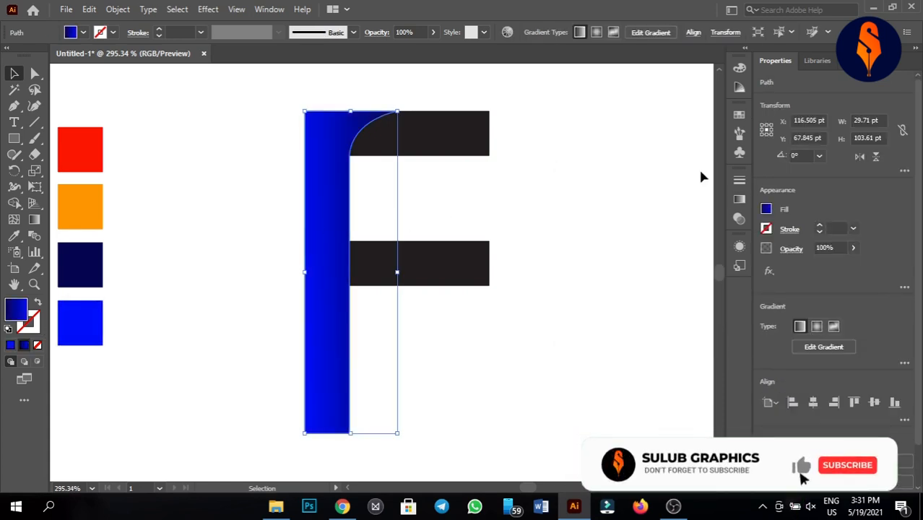
{"action": "left_click", "coordinate": [35, 219]}
{"action": "mouse_move", "coordinate": [318, 72]}
{"action": "left_mouse_down"}
{"action": "mouse_move", "coordinate": [317, 350]}
{"action": "mouse_move", "coordinate": [318, 323]}
{"action": "mouse_move", "coordinate": [480, 331]}
{"action": "mouse_move", "coordinate": [514, 352]}
{"action": "mouse_move", "coordinate": [465, 299]}
{"action": "mouse_move", "coordinate": [428, 215]}
{"action": "mouse_move", "coordinate": [453, 224]}
{"action": "mouse_move", "coordinate": [460, 163]}
{"action": "mouse_move", "coordinate": [473, 178]}
{"action": "left_mouse_up"}
{"action": "key", "text": "v"}
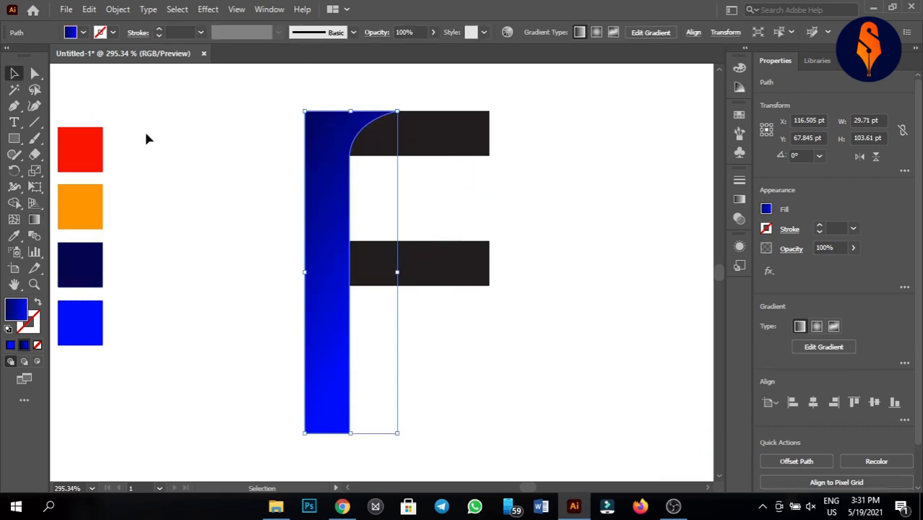
Step: Fill the top arm with the blue gradient, running from bright blue at the stem to darker blue at its outer end
{"action": "left_click", "coordinate": [144, 129]}
{"action": "left_click", "coordinate": [461, 131]}
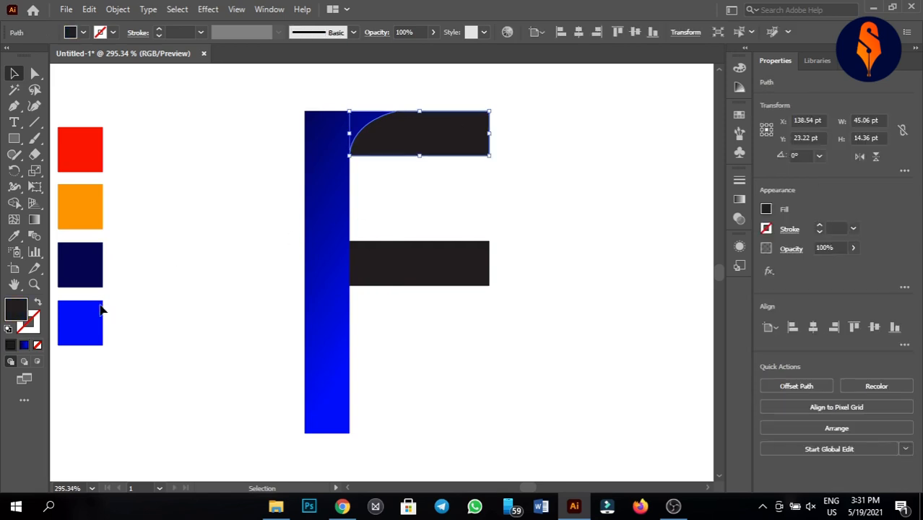
{"action": "left_click", "coordinate": [25, 345]}
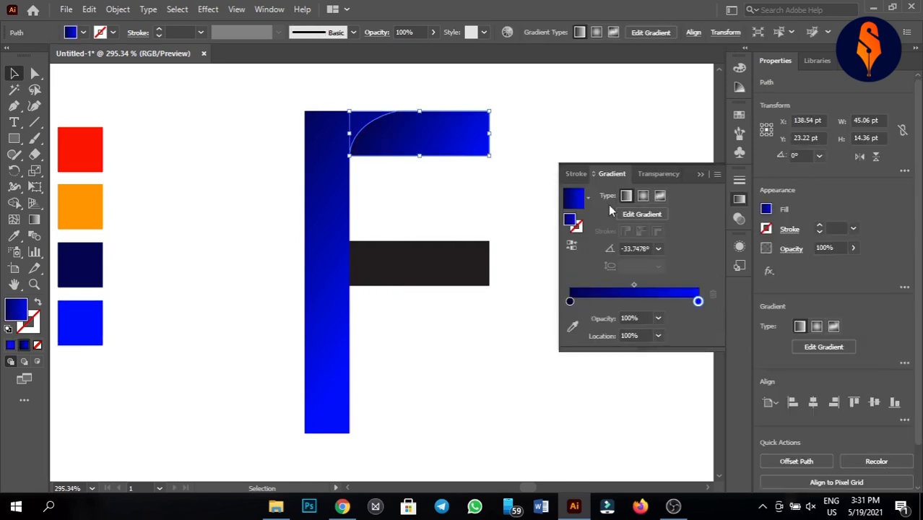
{"action": "left_click", "coordinate": [699, 175]}
{"action": "left_click", "coordinate": [34, 220]}
{"action": "left_click_drag", "start_coordinate": [601, 138], "coordinate": [396, 142]}
{"action": "key", "text": "v"}
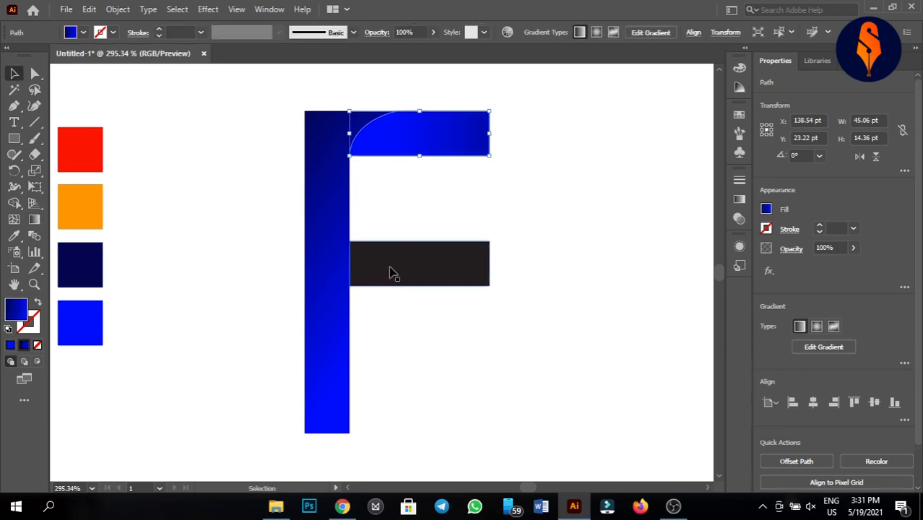
Step: Fill the middle arm with the blue gradient, running from bright blue at the stem to dark blue at its outer end
{"action": "left_click", "coordinate": [418, 278]}
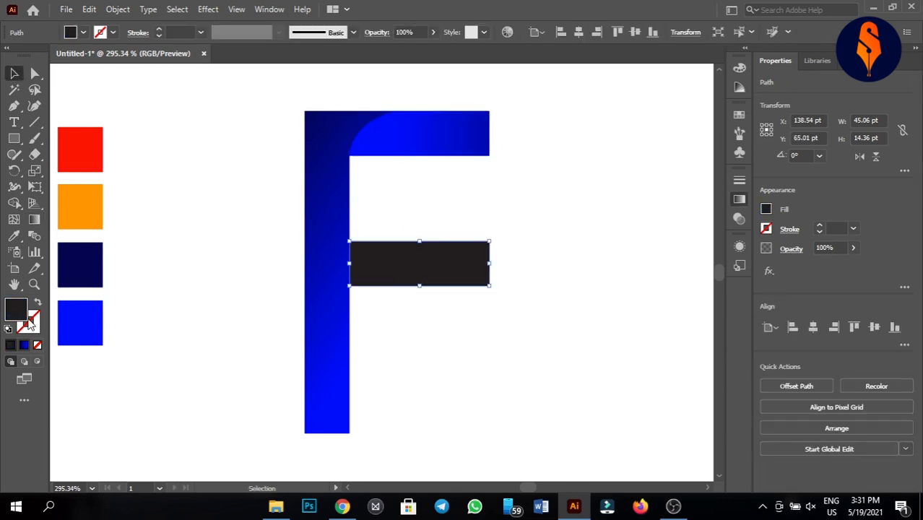
{"action": "double_click", "coordinate": [36, 223]}
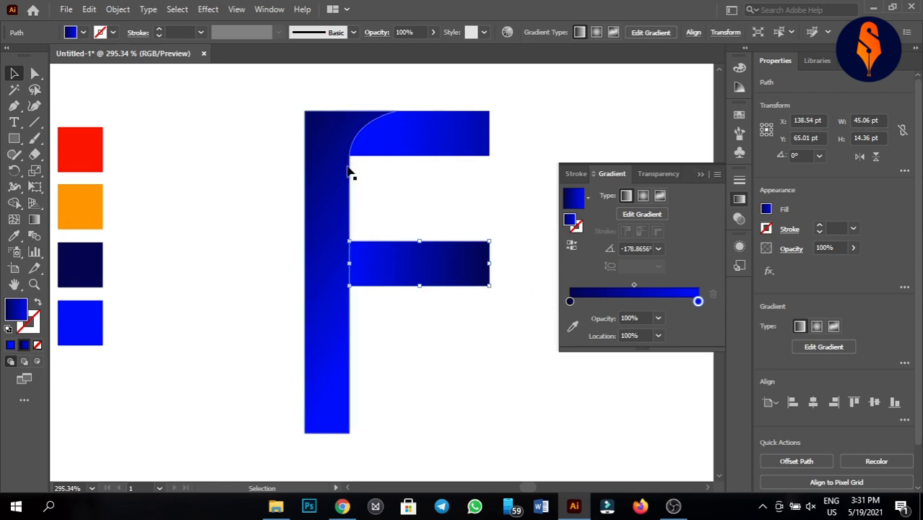
{"action": "left_click", "coordinate": [704, 174]}
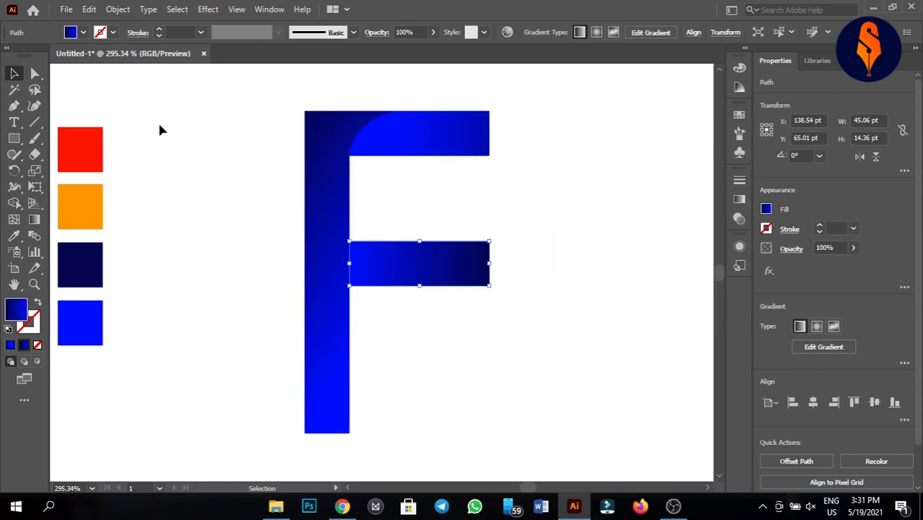
{"action": "left_click", "coordinate": [160, 130]}
Step: Round the stem's upper outer corner and strongly round its lower corner on the arm side
{"action": "left_click", "coordinate": [344, 140]}
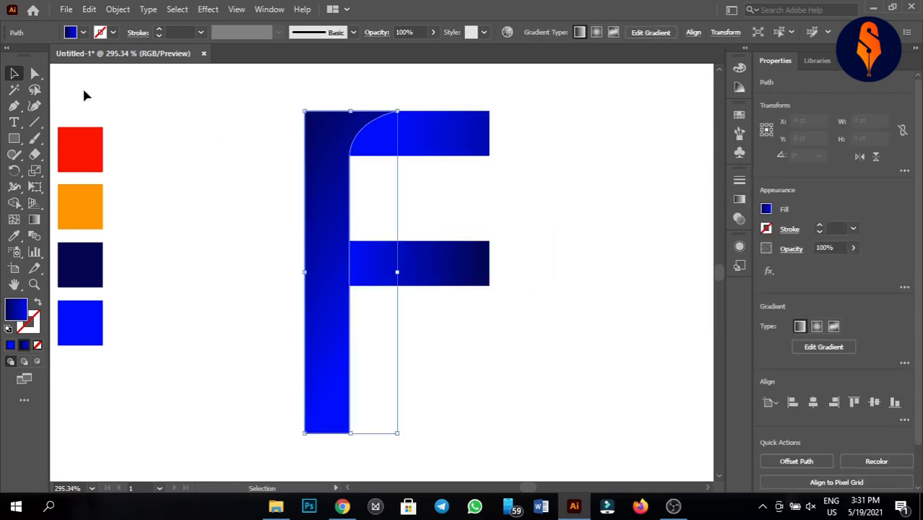
{"action": "left_click", "coordinate": [31, 80]}
{"action": "left_click_drag", "start_coordinate": [314, 124], "coordinate": [329, 140]}
{"action": "key", "text": "ctrl+z"}
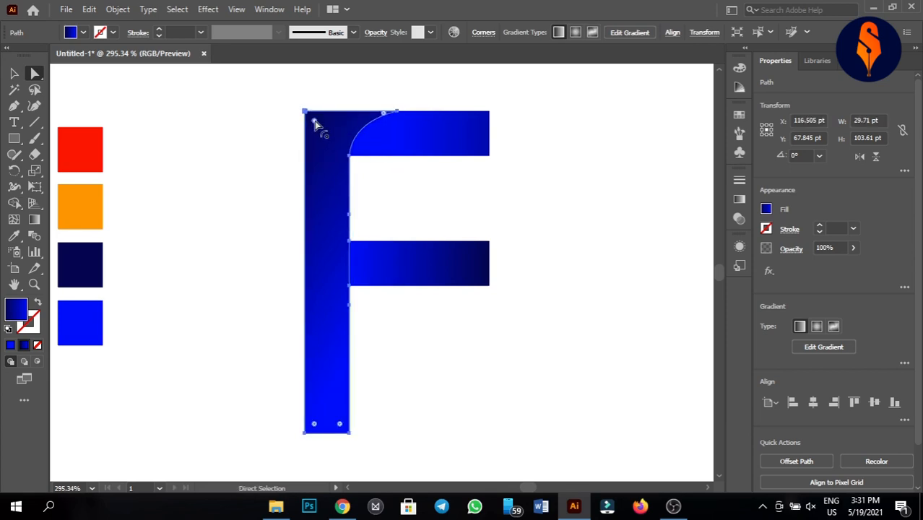
{"action": "left_click_drag", "start_coordinate": [315, 125], "coordinate": [342, 141]}
{"action": "left_click_drag", "start_coordinate": [341, 426], "coordinate": [305, 394]}
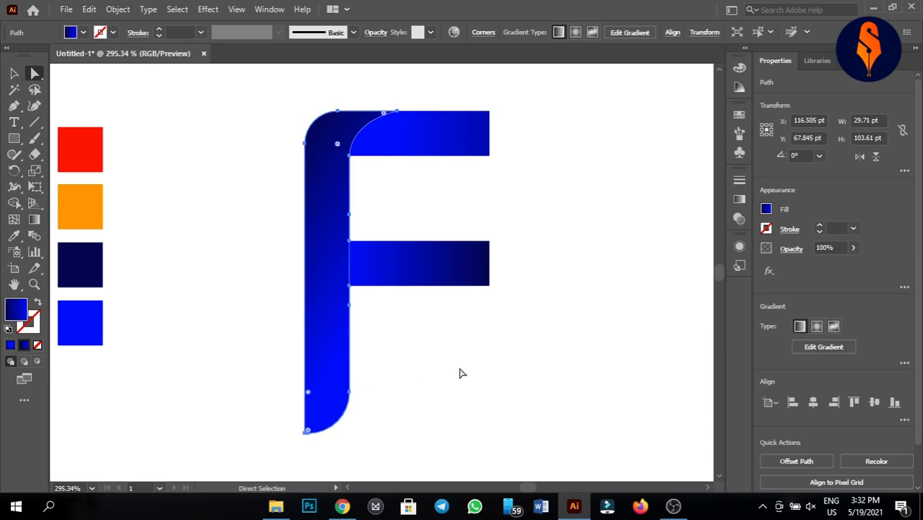
{"action": "left_click", "coordinate": [462, 373]}
Step: Slightly round both outer corners of the middle arm
{"action": "left_click", "coordinate": [481, 280]}
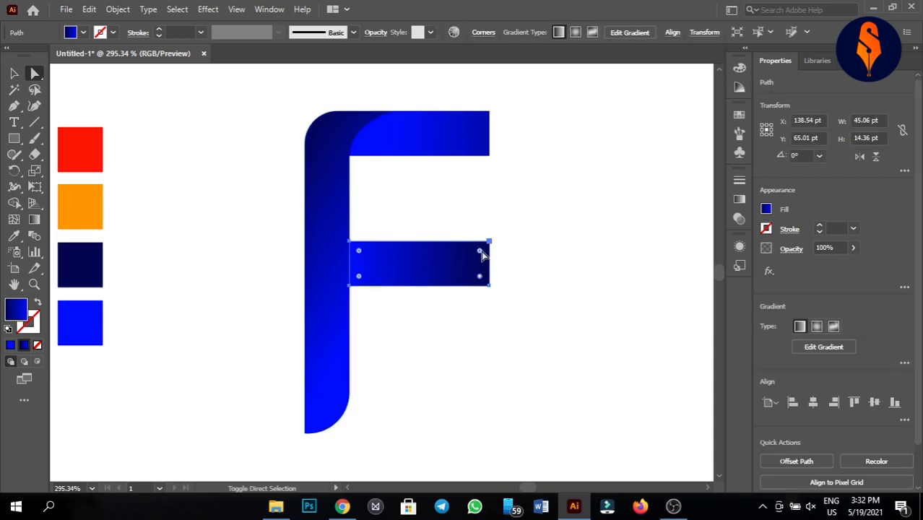
{"action": "left_click_drag", "start_coordinate": [480, 252], "coordinate": [484, 256]}
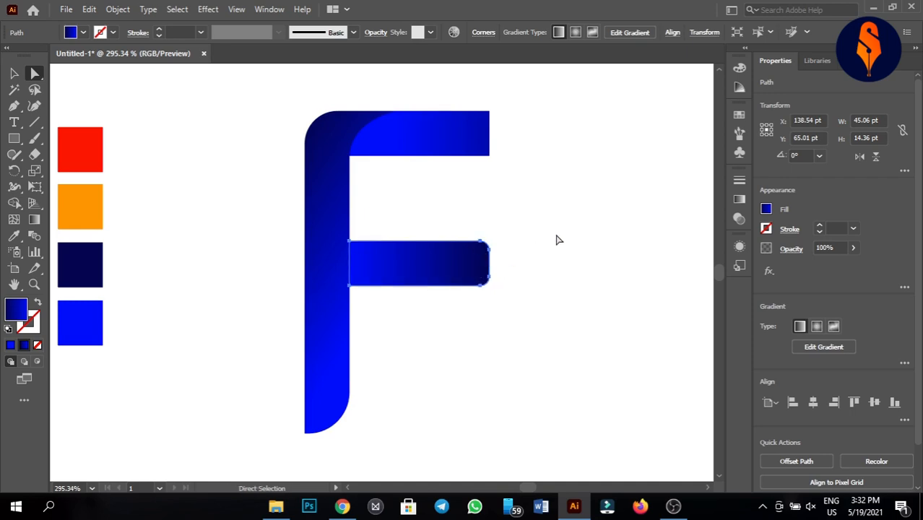
{"action": "left_click", "coordinate": [556, 242]}
Step: Strongly round the lower outer corner of the top arm, and clear the selection
{"action": "left_click", "coordinate": [483, 158]}
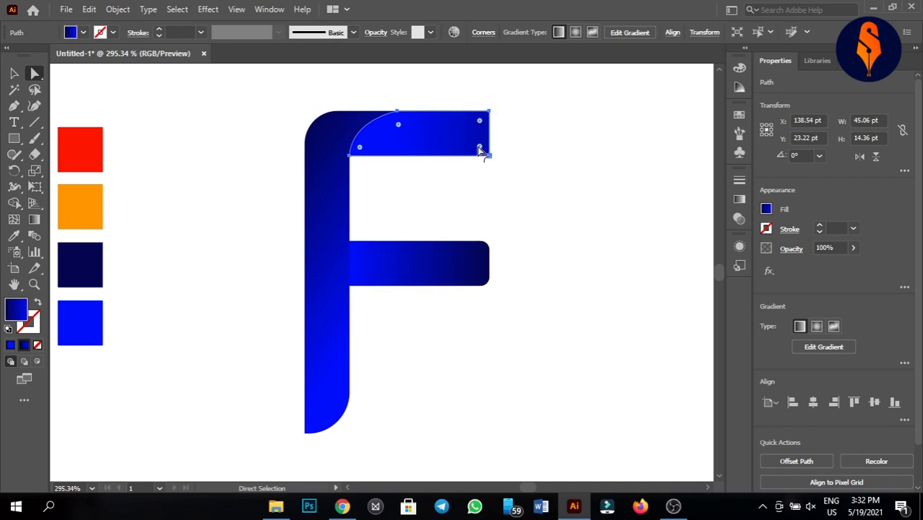
{"action": "left_click_drag", "start_coordinate": [482, 150], "coordinate": [449, 124]}
{"action": "left_click", "coordinate": [554, 226]}
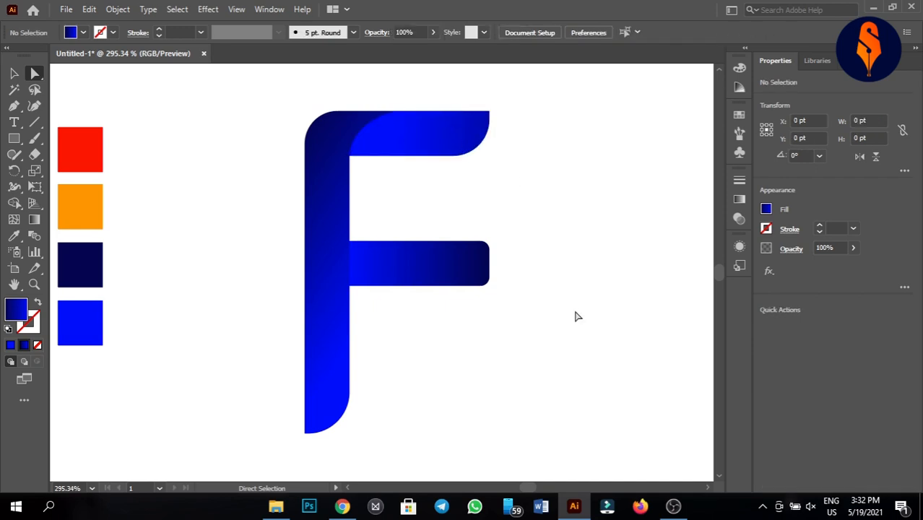
Step: Increase the rounding of the middle arm's two outer corners a little
{"action": "left_click", "coordinate": [474, 266]}
{"action": "left_click", "coordinate": [560, 264]}
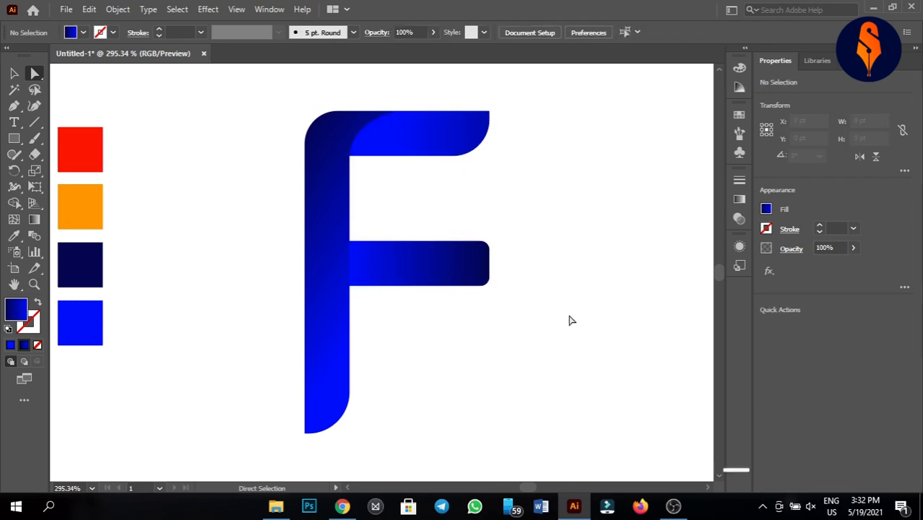
{"action": "left_click", "coordinate": [460, 272]}
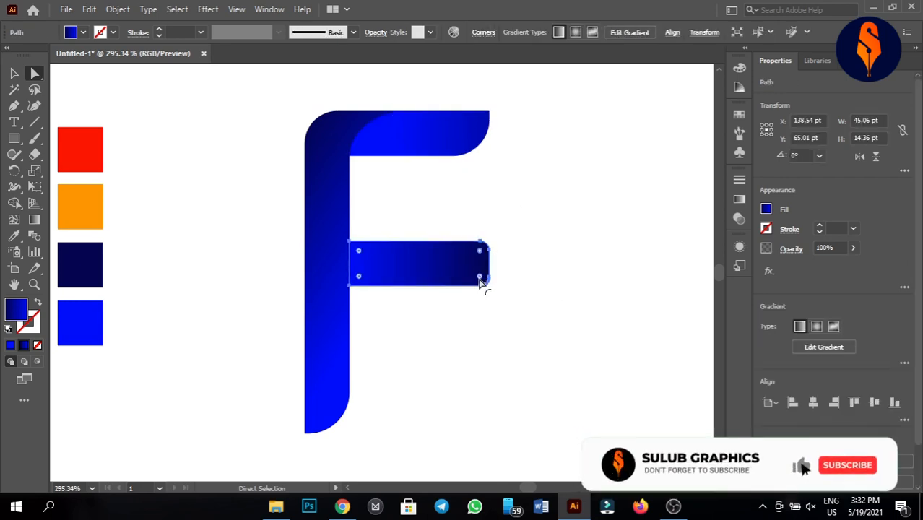
{"action": "left_click_drag", "start_coordinate": [479, 251], "coordinate": [476, 255]}
{"action": "left_click", "coordinate": [579, 371]}
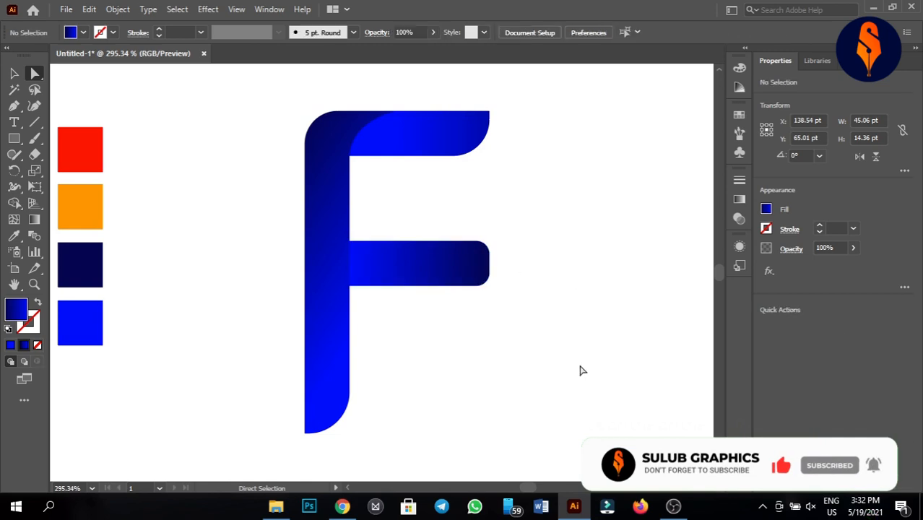